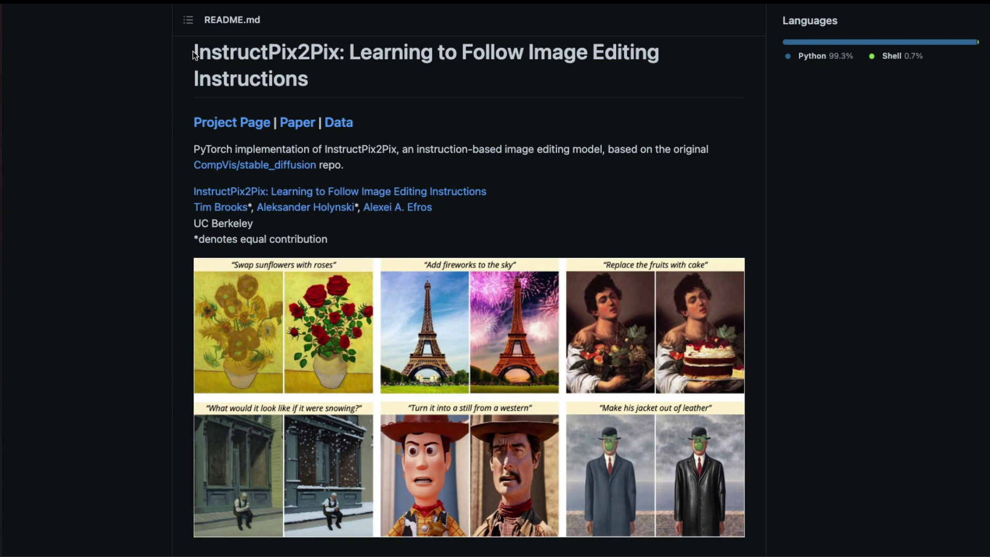
- Scroll through the InstructPix2Pix README on GitHub to review its example image edits
scroll(258, 153, "down", 1)
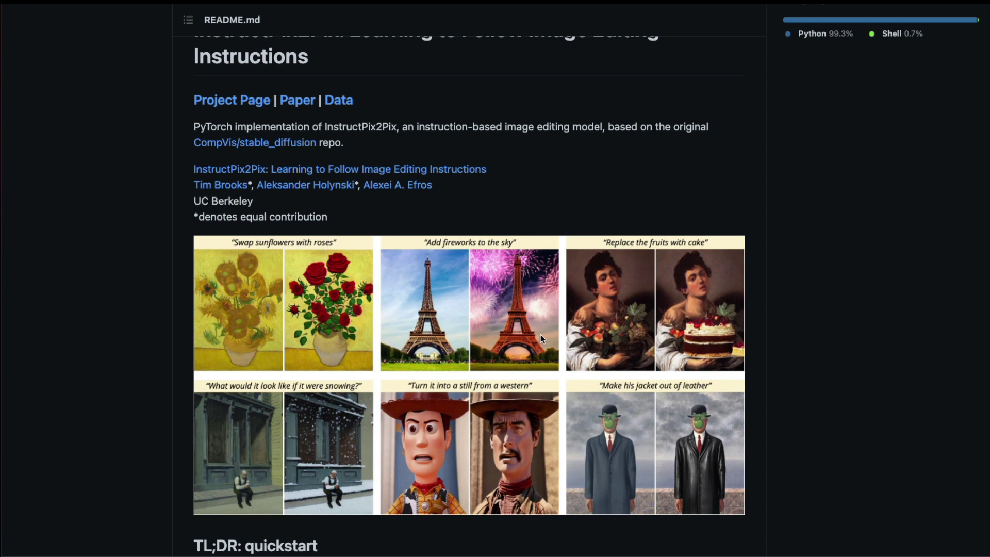
scroll(547, 356, "up", 2)
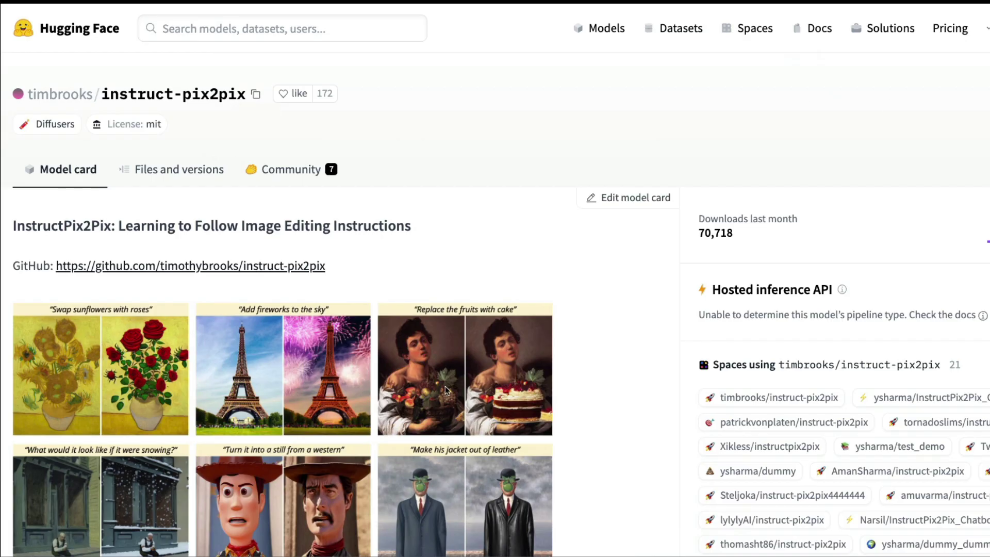
scroll(444, 385, "down", 8)
scroll(375, 458, "up", 10)
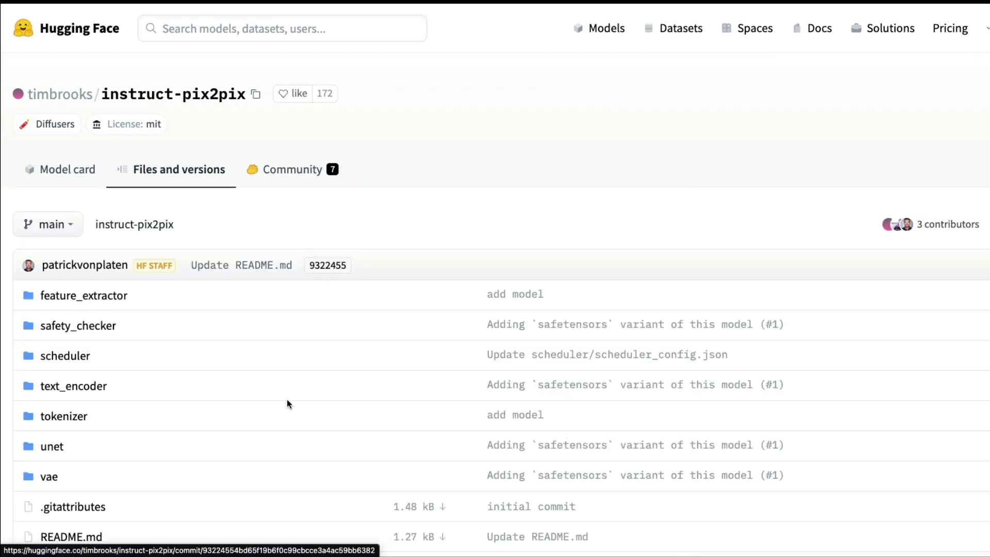
- Scroll the instruct-pix2pix file list with its 7.7 GB checkpoints, then go back to the model card
scroll(288, 404, "down", 3)
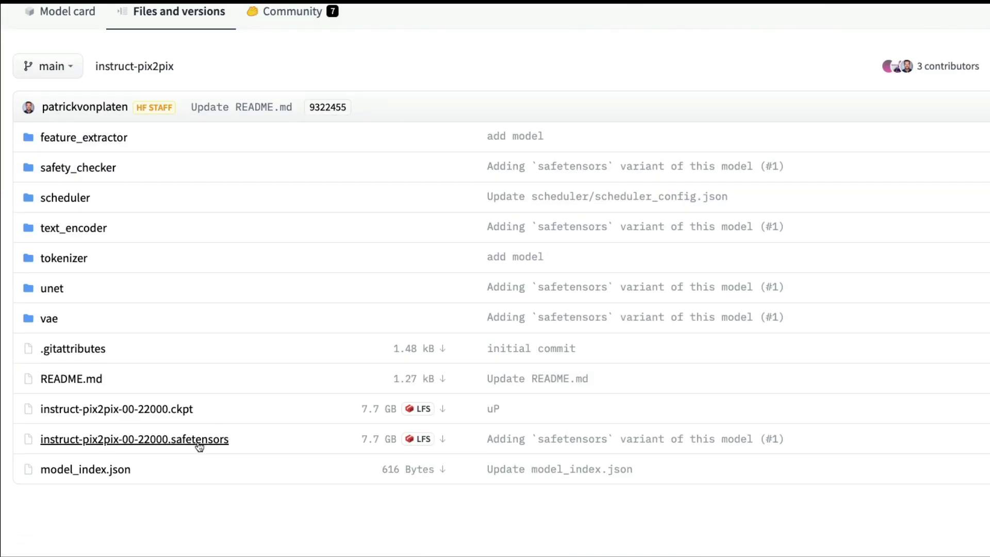
key("alt+Left")
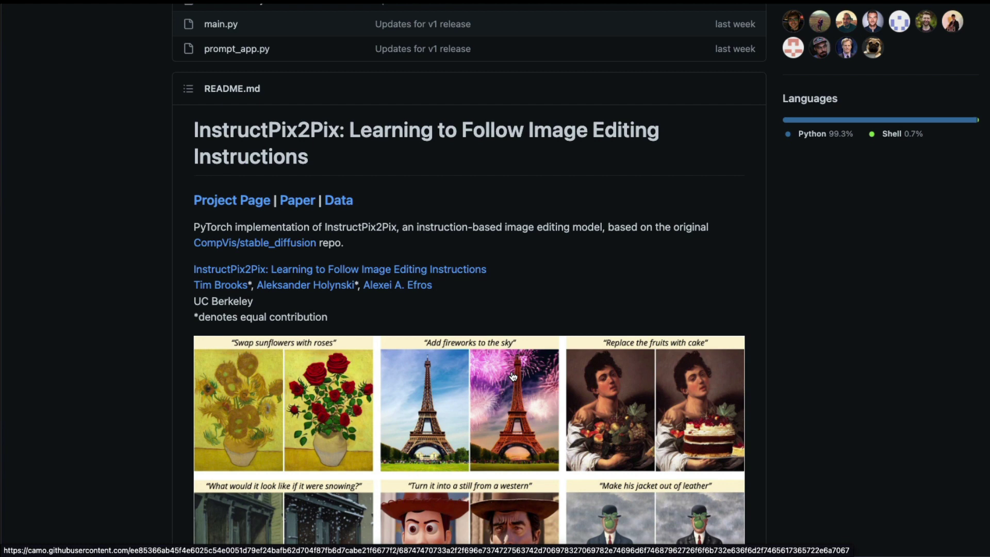
scroll(513, 376, "up", 10)
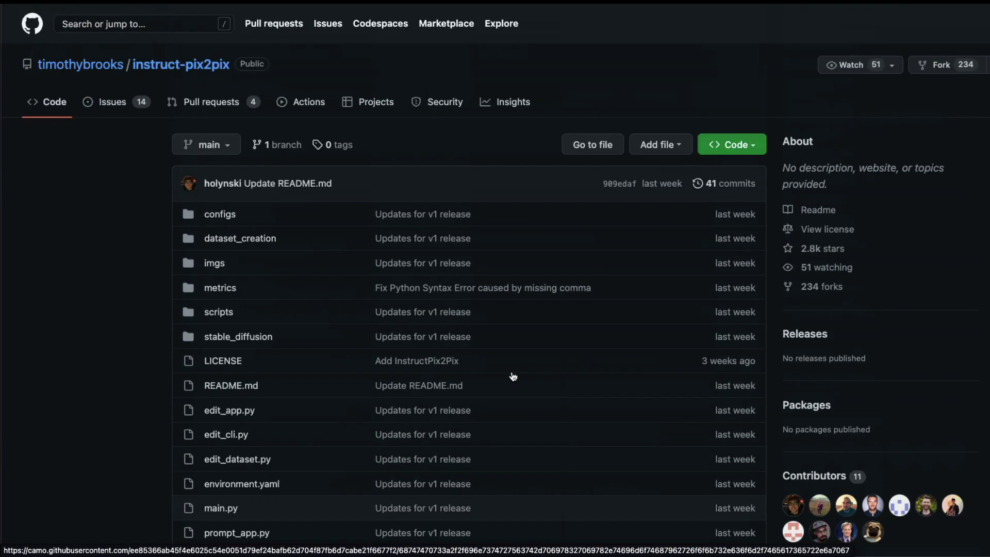
mouse_move(108, 68)
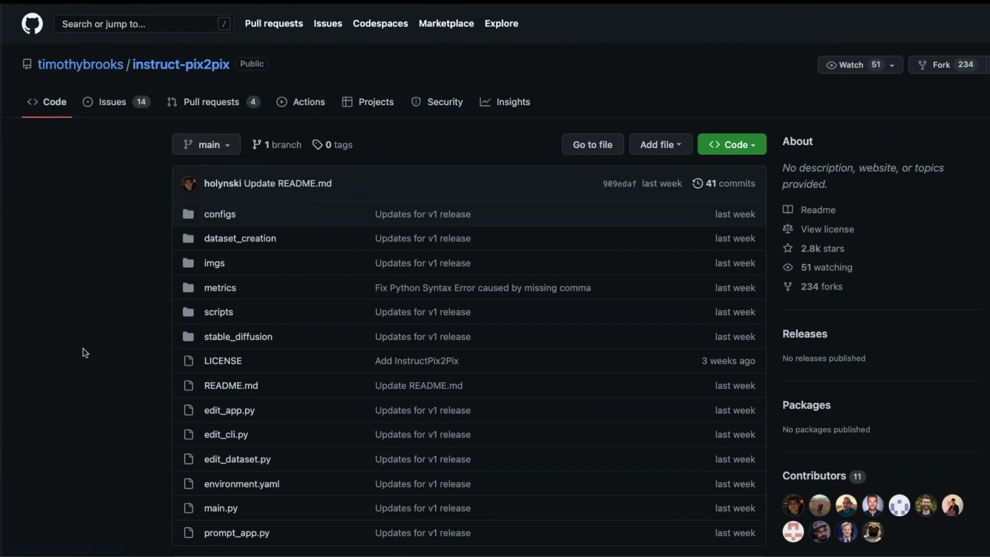
scroll(191, 425, "down", 10)
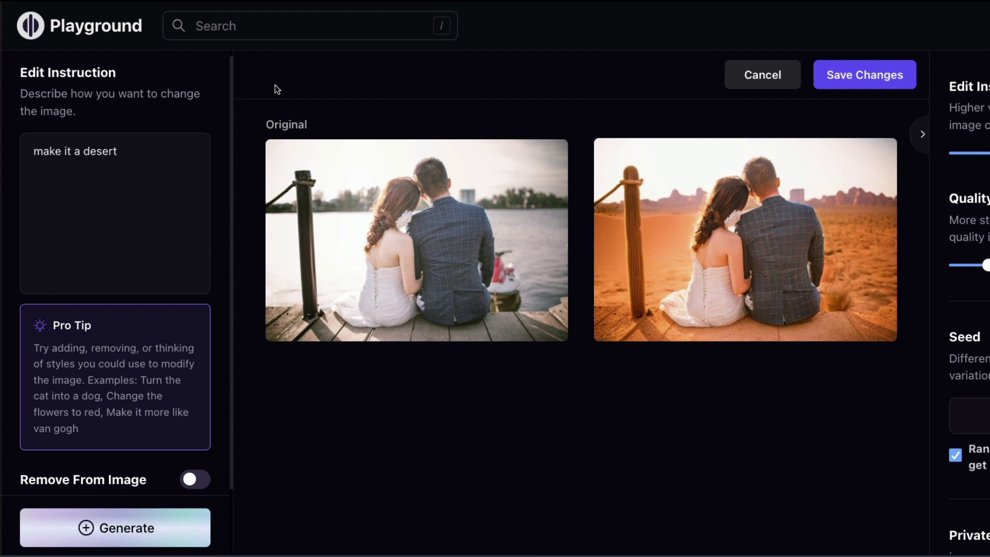
- Leave the desert edit and return to the Playground AI home feed
left_click(98, 30)
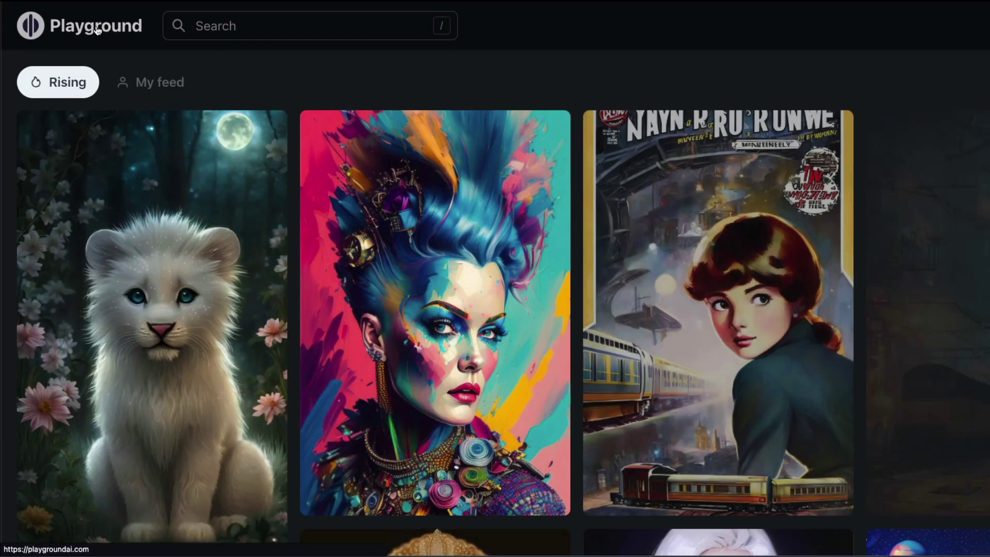
- Start a text-based edit using the pexels photo of the couple on the pier
left_click(98, 29)
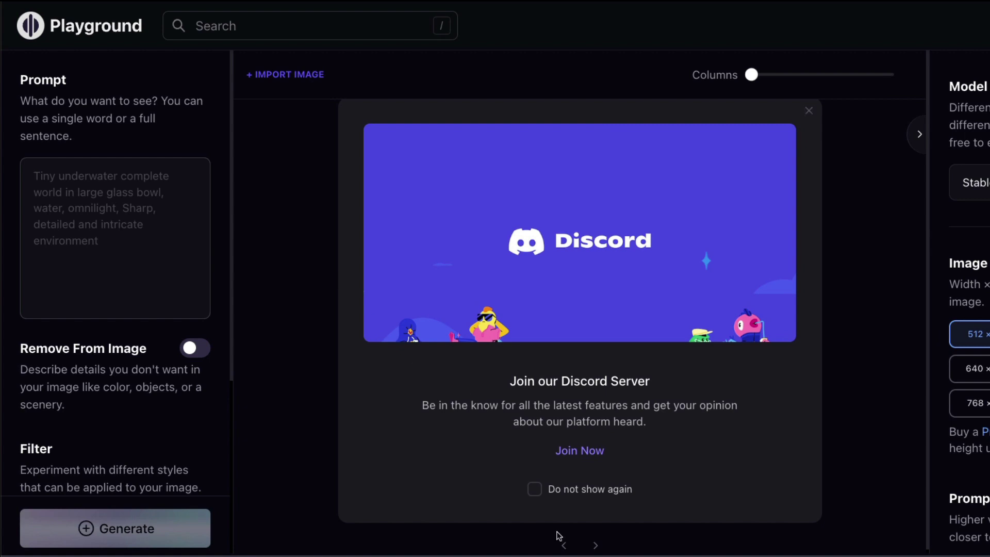
left_click(564, 546)
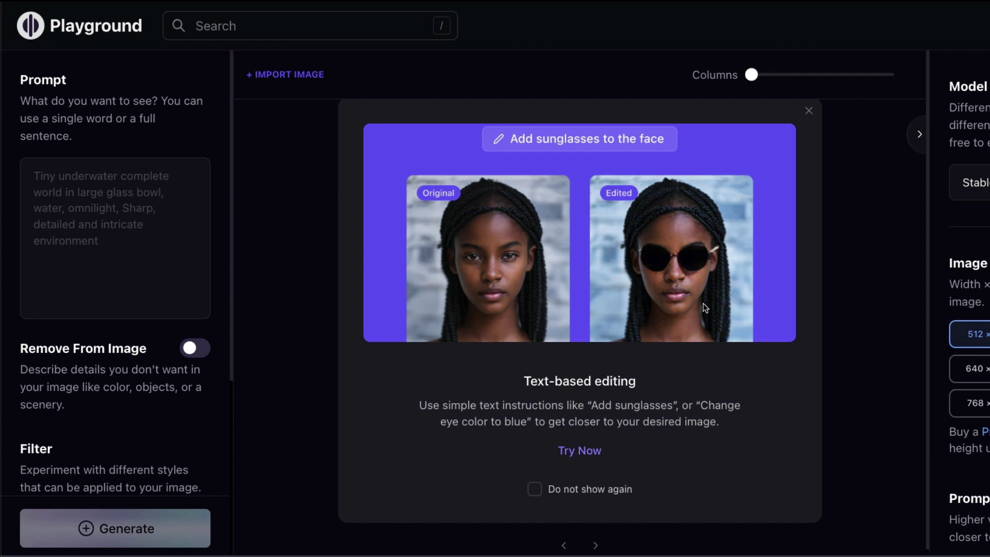
left_click(580, 448)
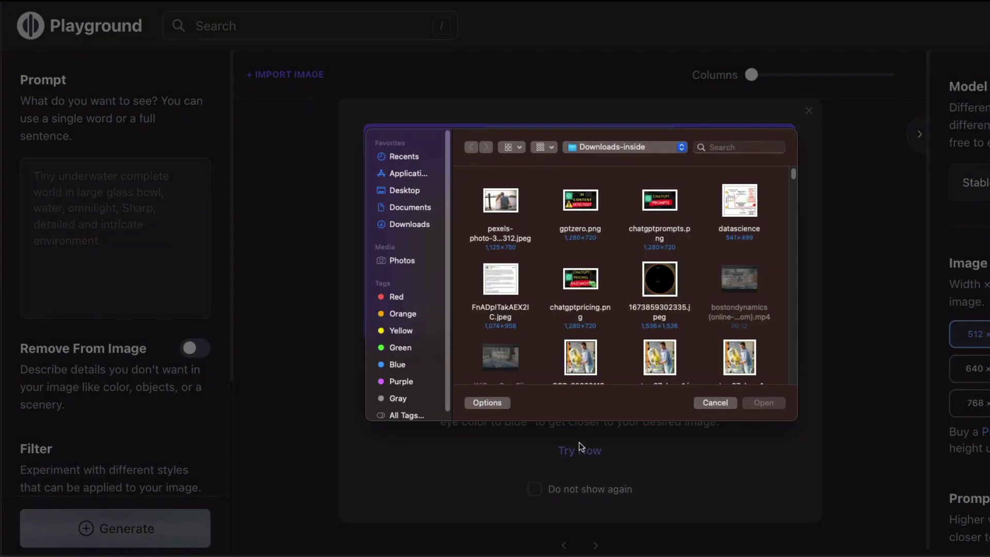
double_click(510, 230)
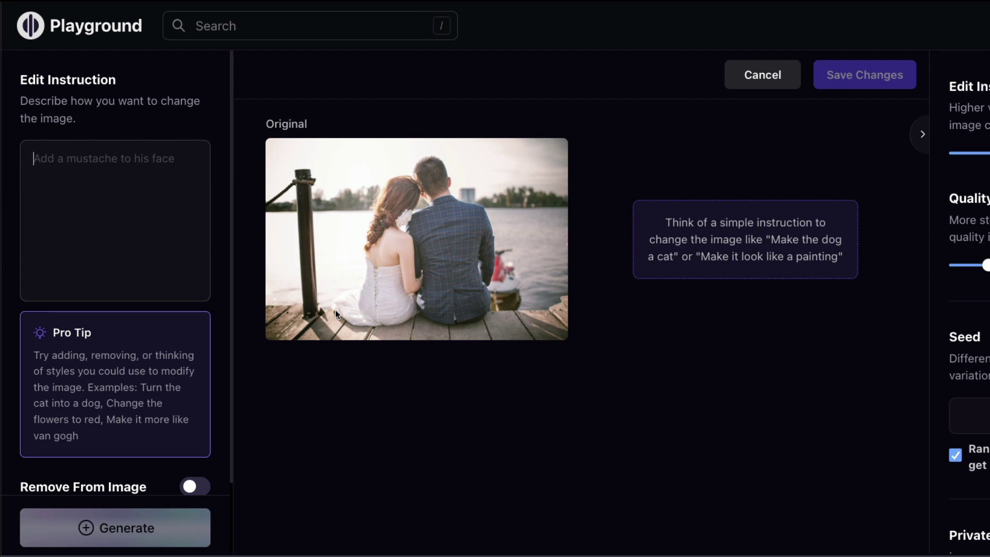
- Generate a desert version of the couple photo with the instruction 'Make it look like a desert'
type("Mak")
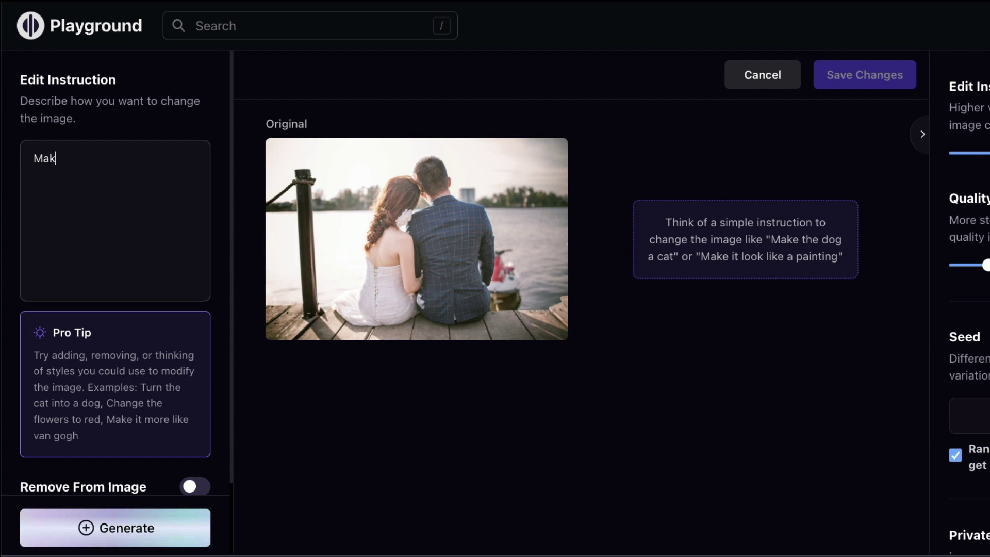
type("e it look like a desert")
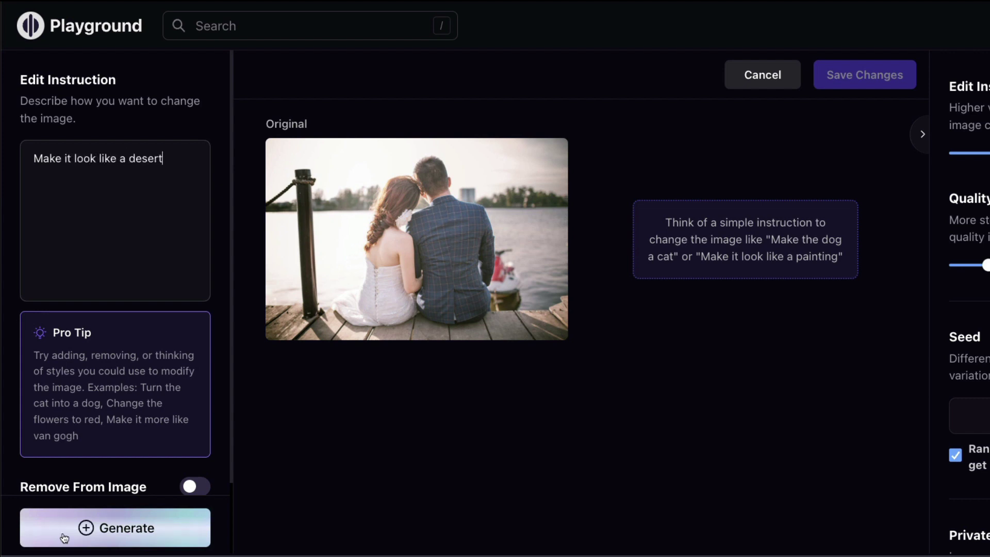
left_click(64, 537)
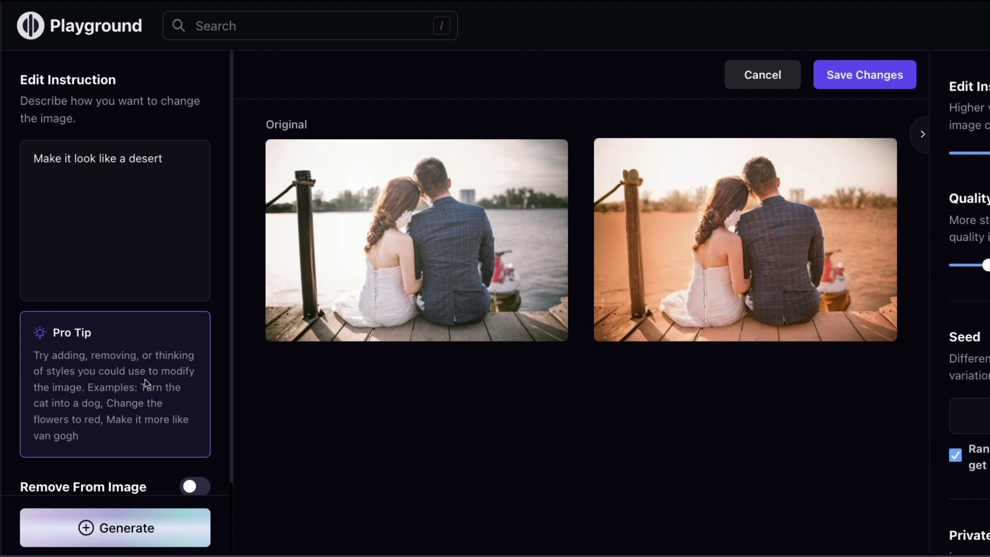
left_click(169, 175)
- Replace the instruction with 'make it snow' and generate the snowy pier image
triple_click(104, 165)
type("make")
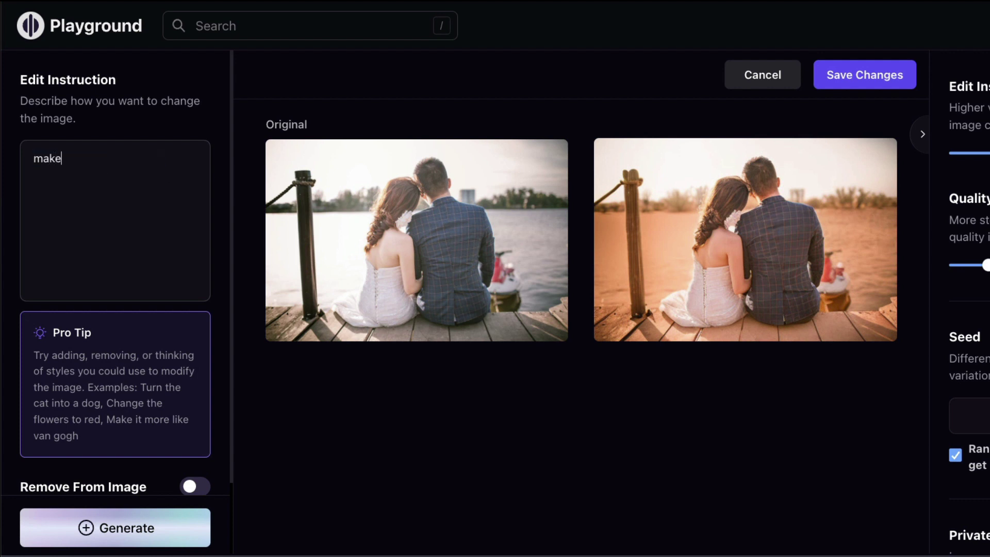
type(" it snow")
key("super+Return")
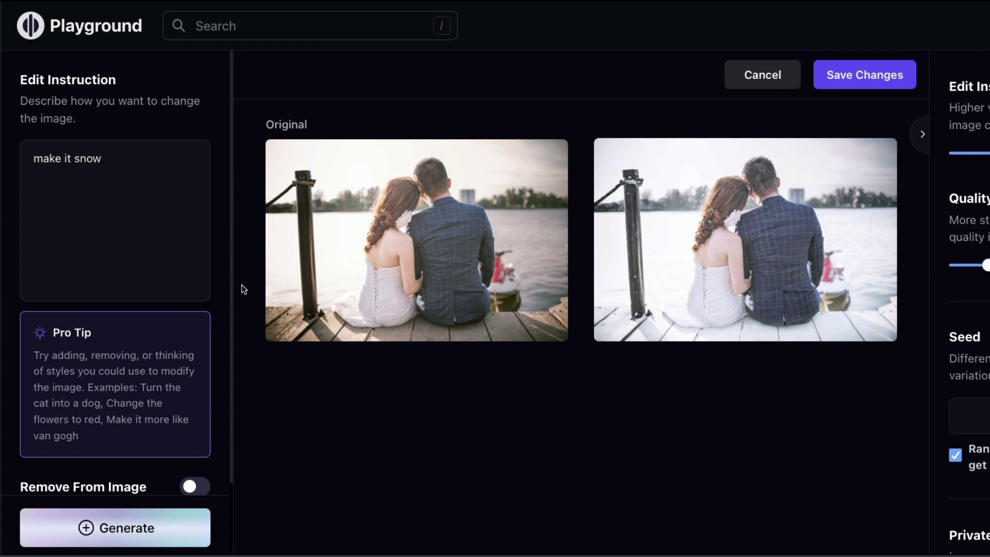
- Replace the instruction with 'make them ghosts' and generate the foggy haunted version
left_click(193, 232)
key("ctrl+shift+Left")
key("ctrl+shift+Left")
key("ctrl+shift+Left")
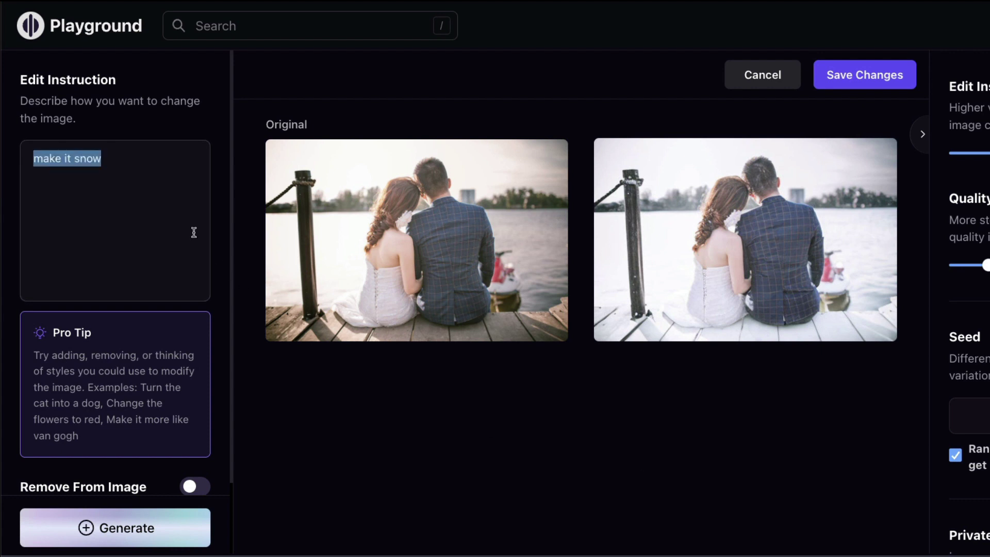
type("make them ghosts")
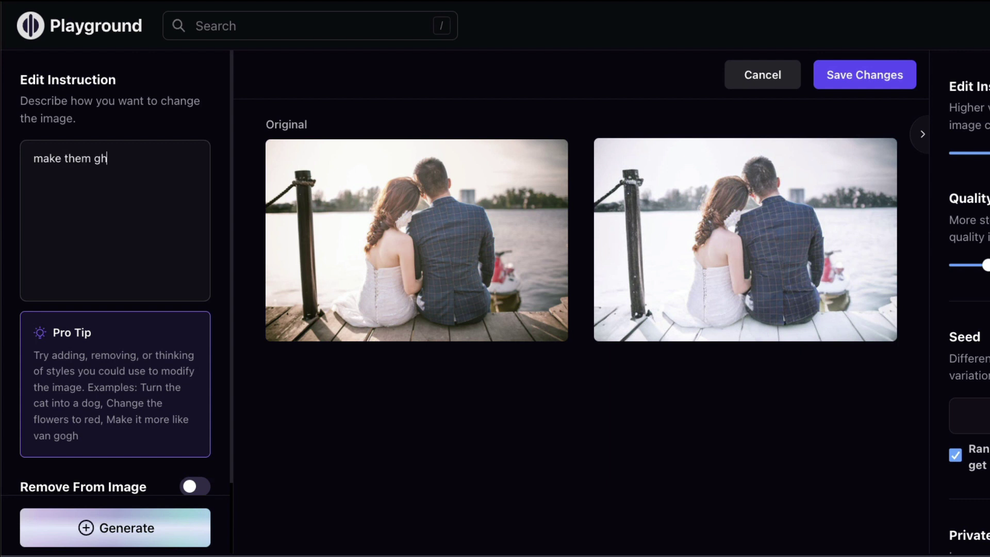
left_click(116, 527)
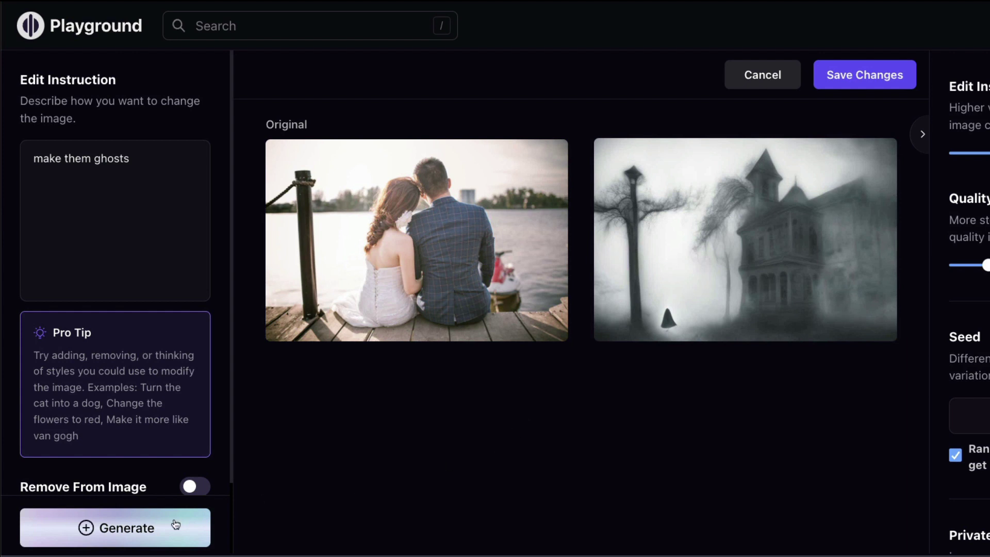
- Leave the edit view and import the Batman JPEG from the Downloads folder
left_click(752, 75)
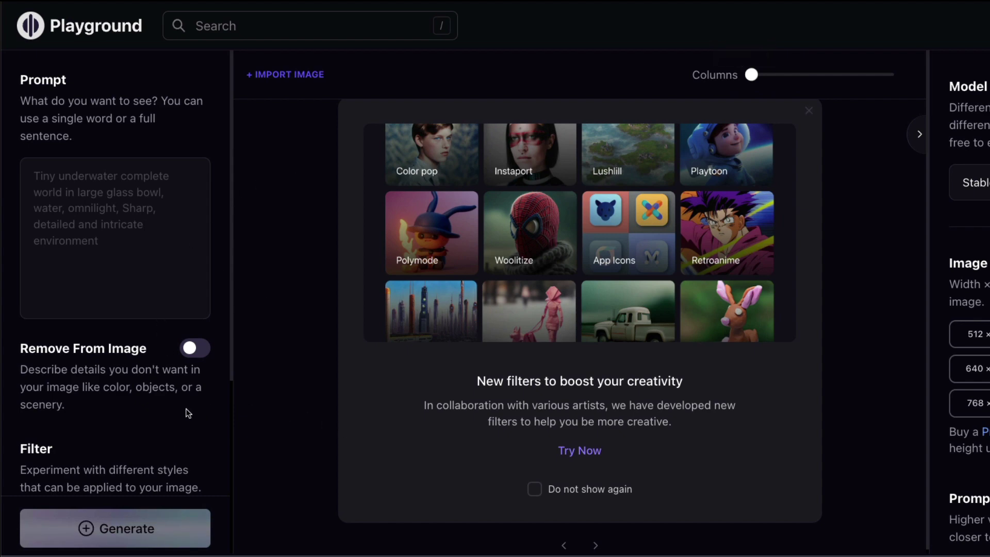
left_click(297, 75)
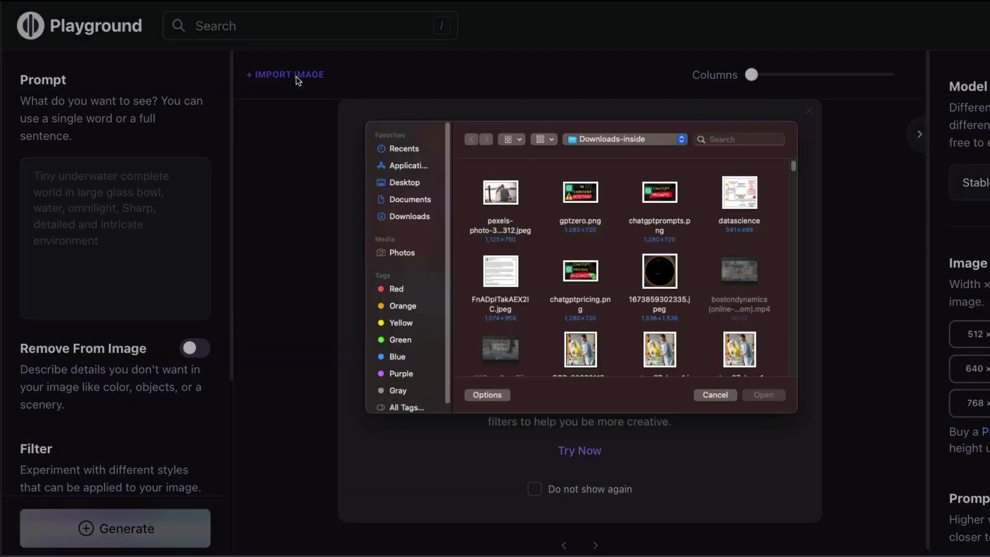
scroll(541, 313, "down", 5)
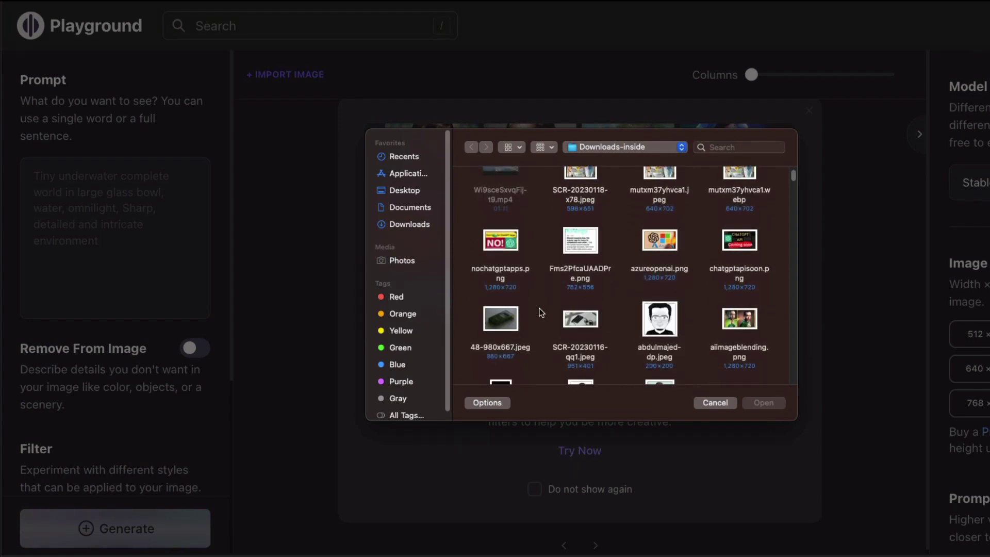
scroll(541, 313, "down", 3)
scroll(590, 309, "down", 3)
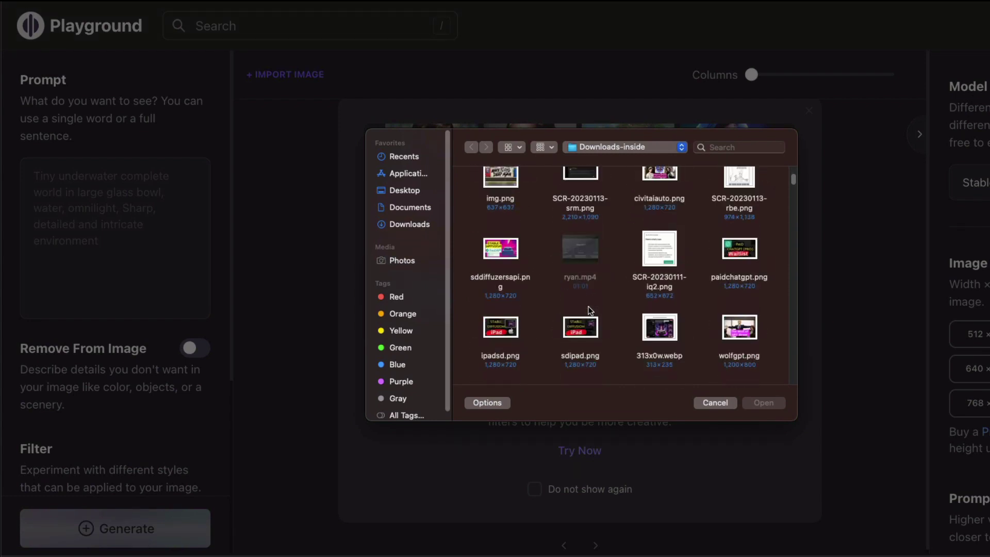
scroll(590, 309, "up", 3)
double_click(734, 233)
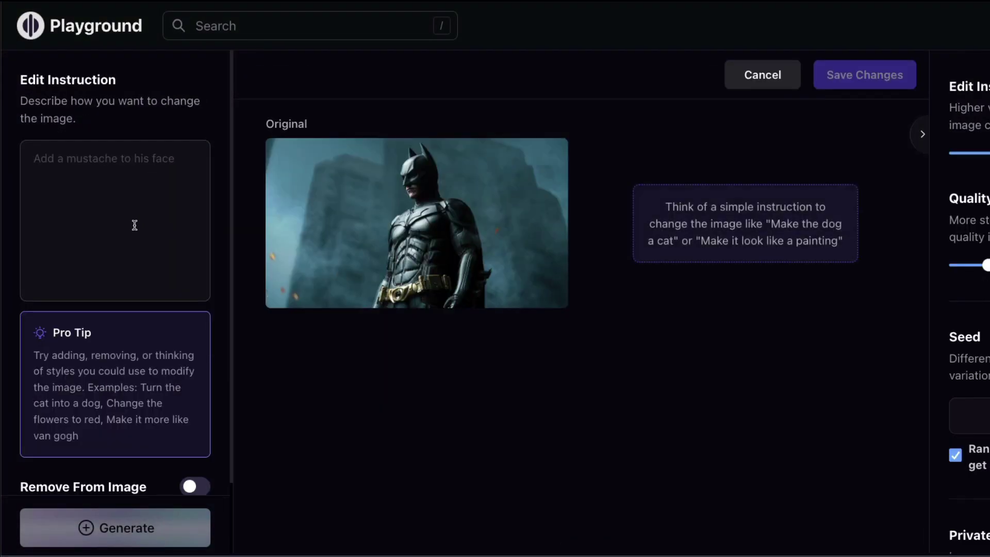
- Generate a fiery Batman image with the instruction 'Make it a fire'
left_click(121, 218)
type("Make it a fire")
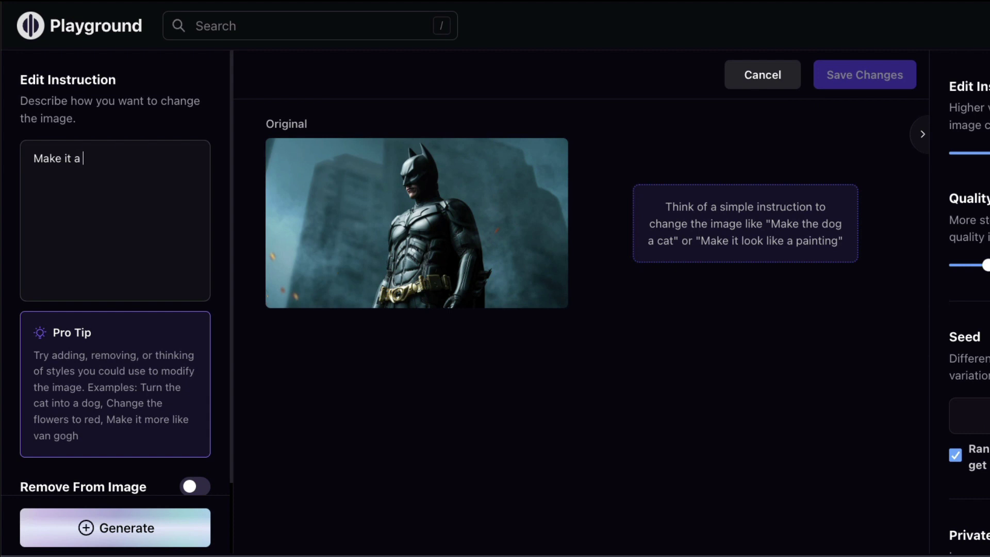
left_click(165, 525)
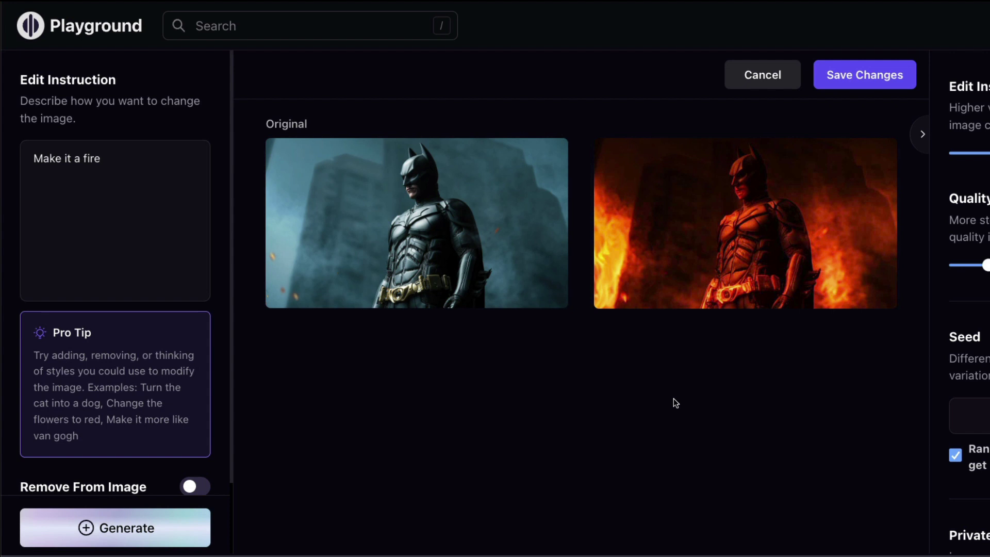
- Replace the instruction with 'make him a ghost' and generate a pale blue ghostly Batman
triple_click(151, 161)
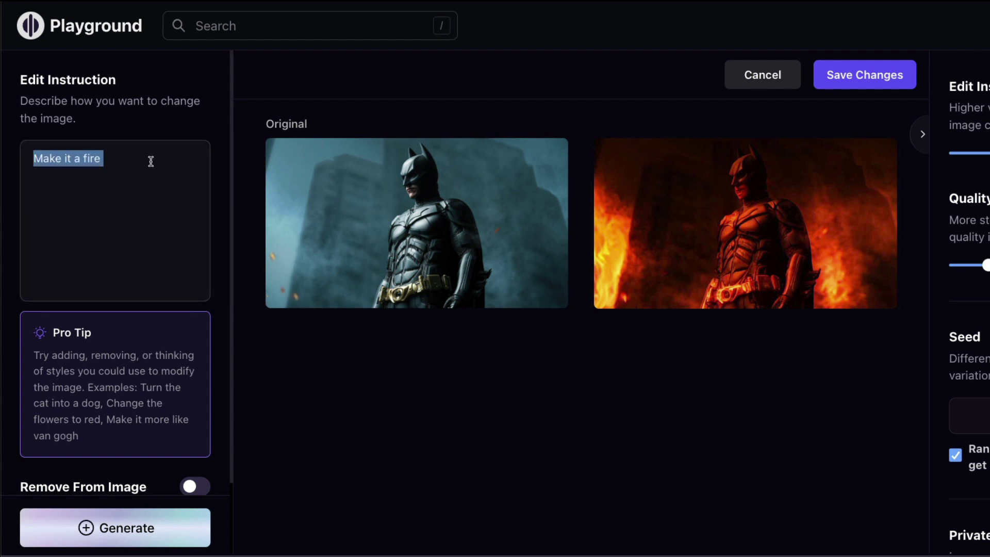
type("make ihuma")
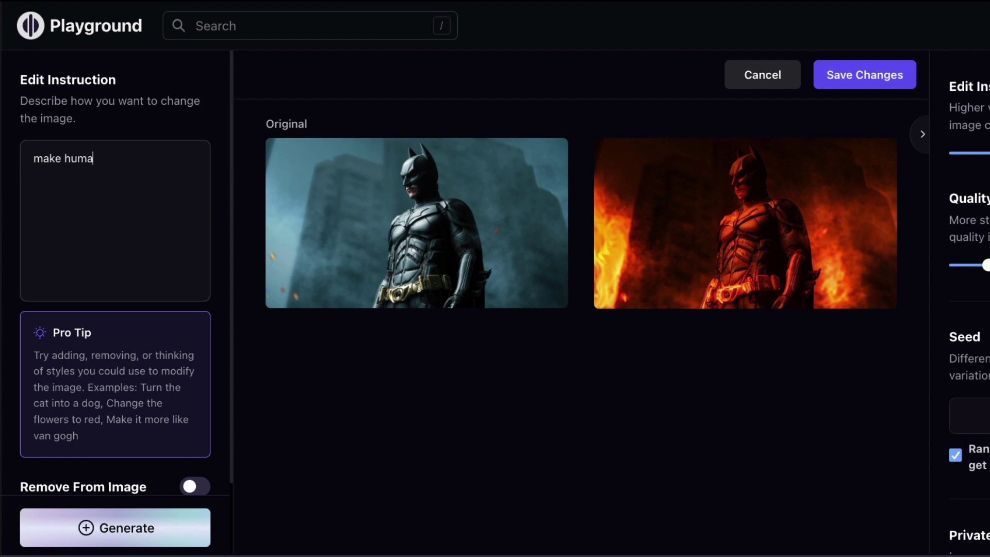
key("BackSpace")
key("BackSpace")
key("BackSpace")
type("im a ghost")
left_click(119, 527)
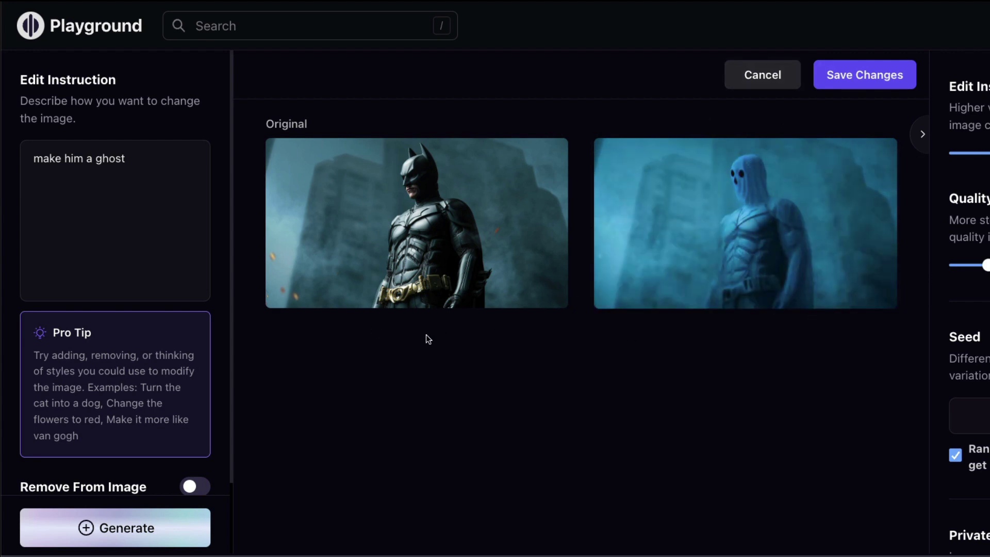
- Replace the instruction with "make him wear a suit" and generate Batman in a suit
left_click(148, 152)
key("ctrl+a")
type("m")
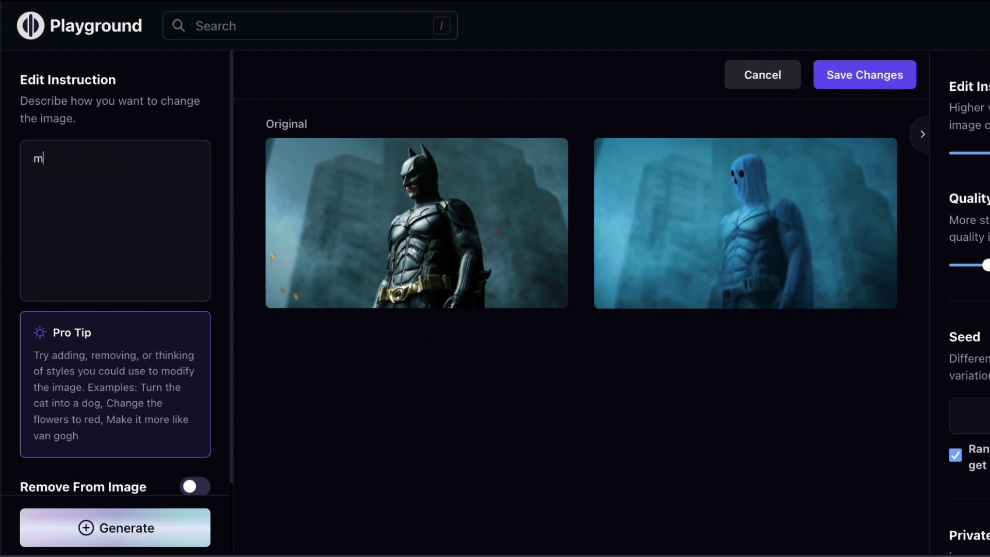
type("ake him wear a")
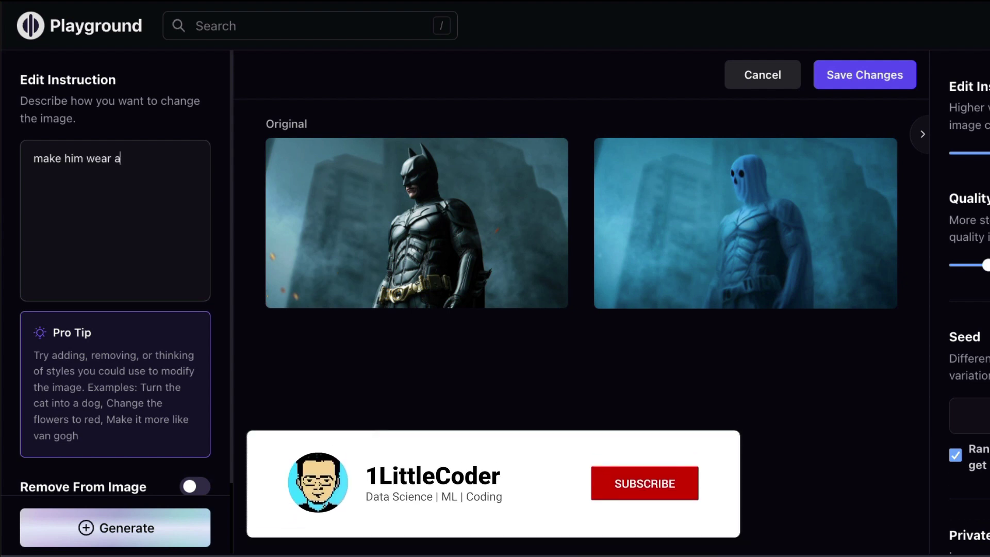
type(" suit")
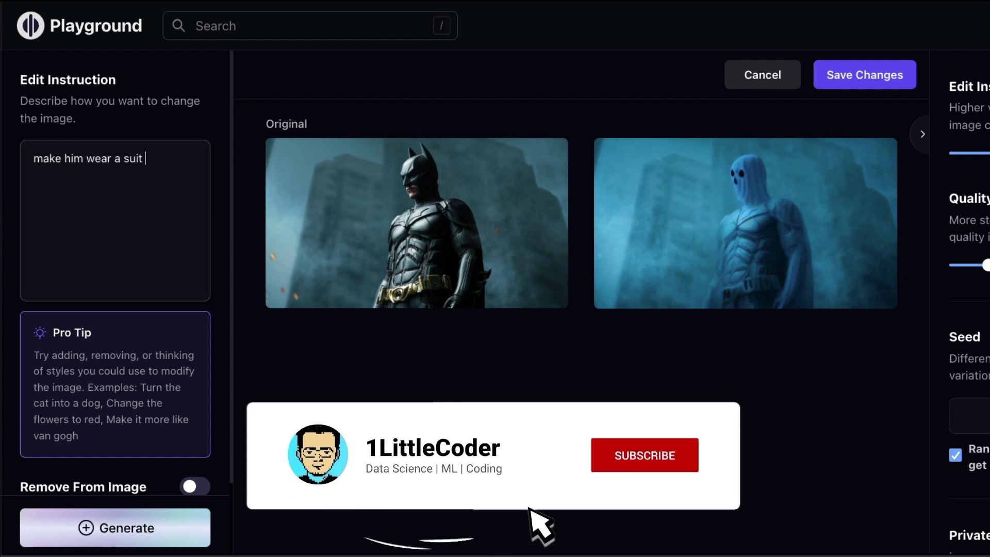
left_click(118, 538)
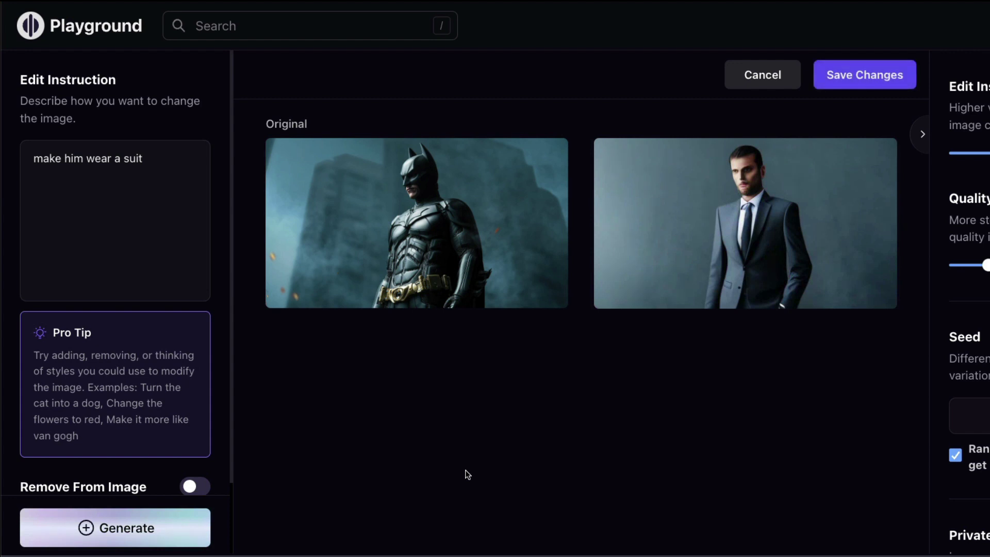
- Change the instruction back to "make him a ghost" and regenerate the ghost Batman
left_click(166, 215)
key("ctrl+a")
type("make him a gho")
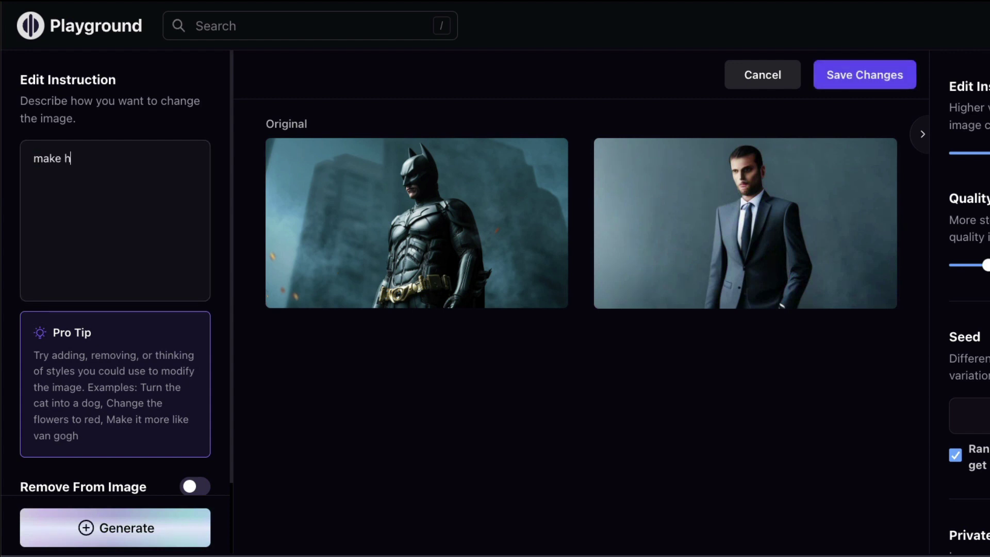
type("st")
left_click(124, 528)
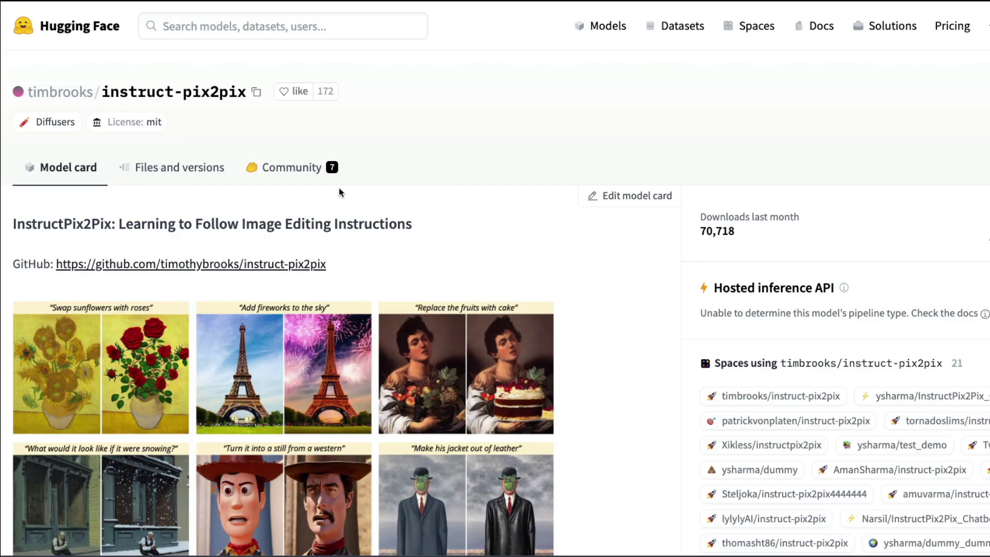
- Scroll through the instruct-pix2pix Files and versions list, then return to the model card
scroll(342, 303, "down", 1)
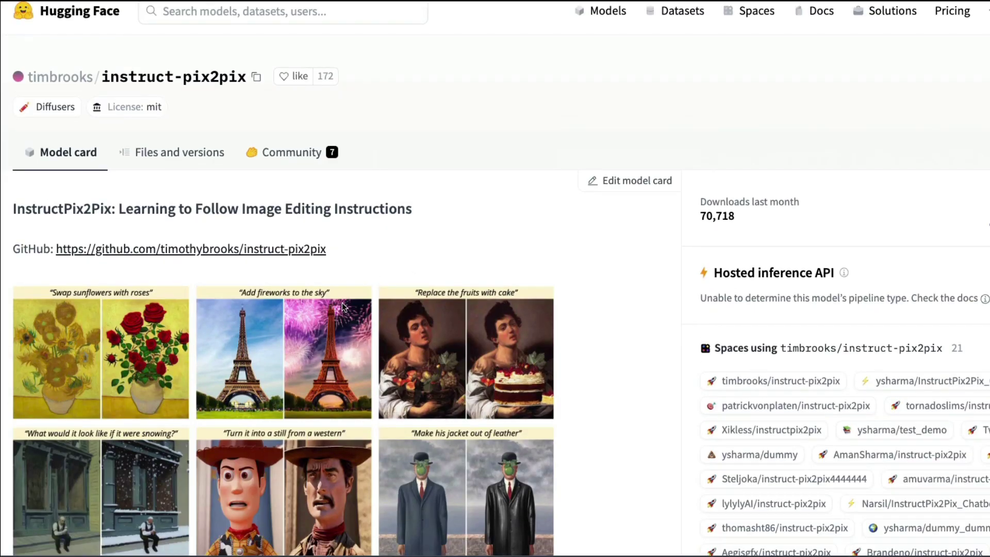
scroll(342, 305, "down", 6)
scroll(342, 306, "up", 6)
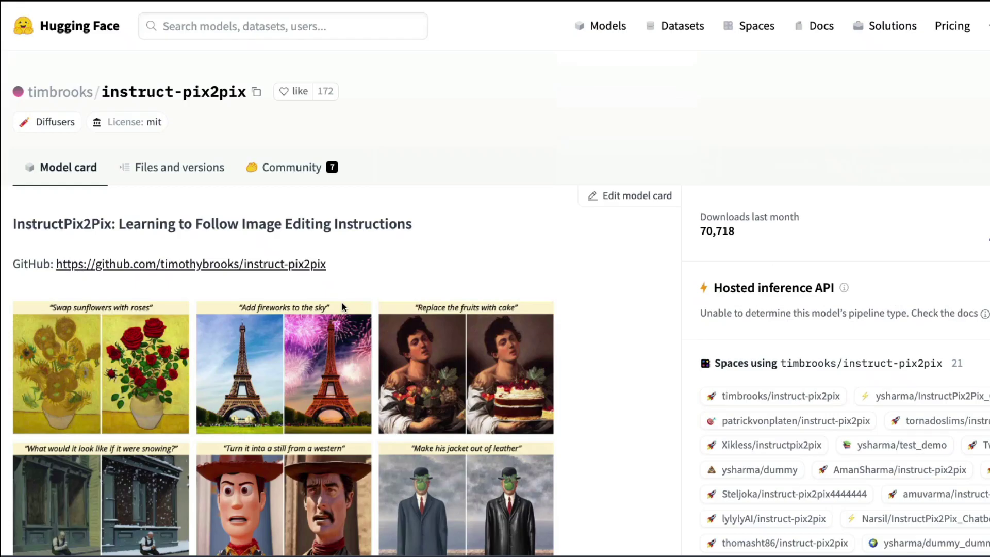
left_click(192, 192)
scroll(301, 355, "down", 2)
scroll(301, 356, "down", 3)
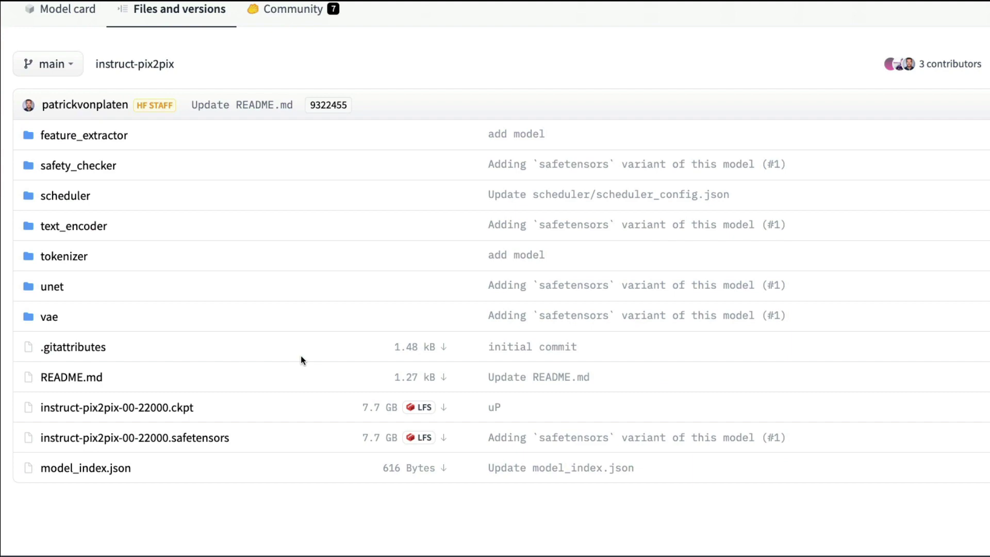
scroll(301, 357, "up", 3)
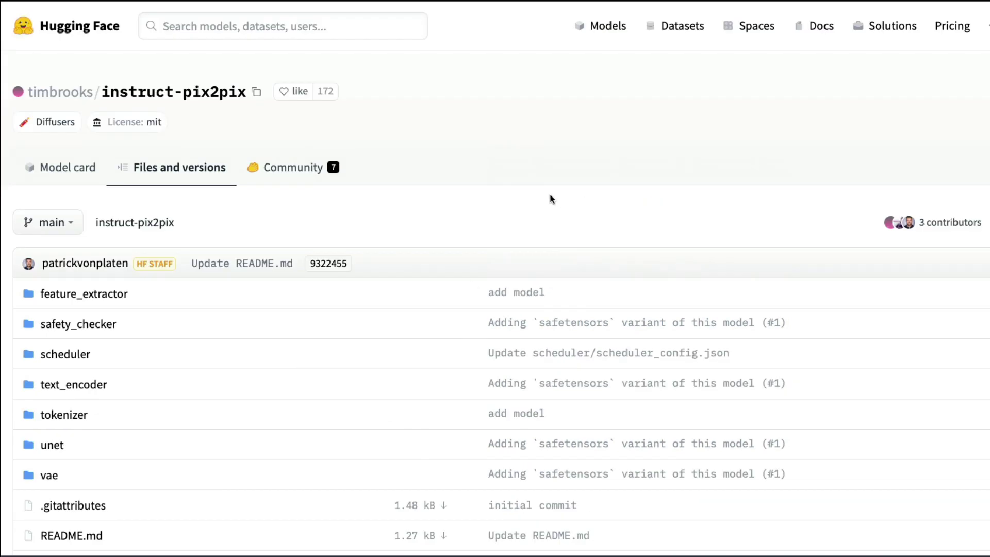
key("alt+Left")
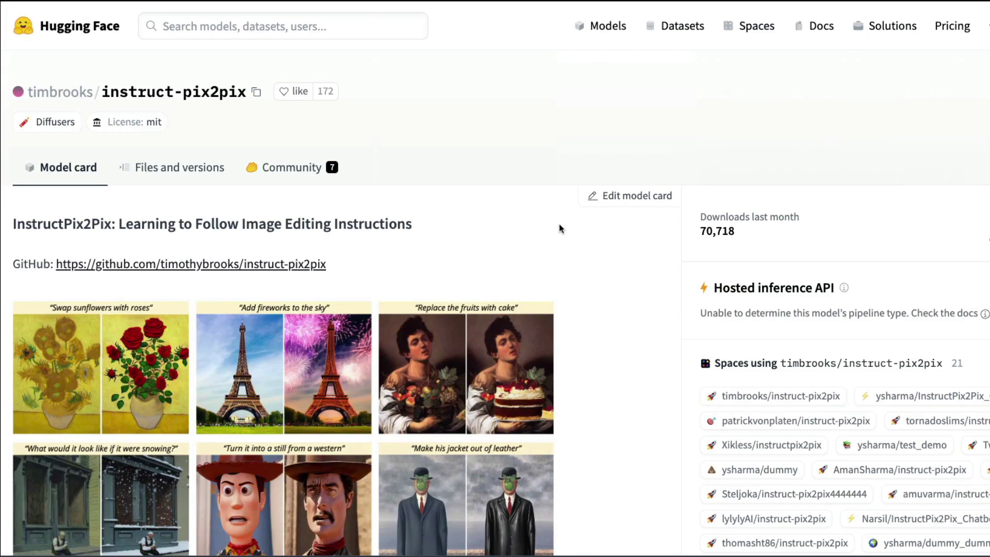